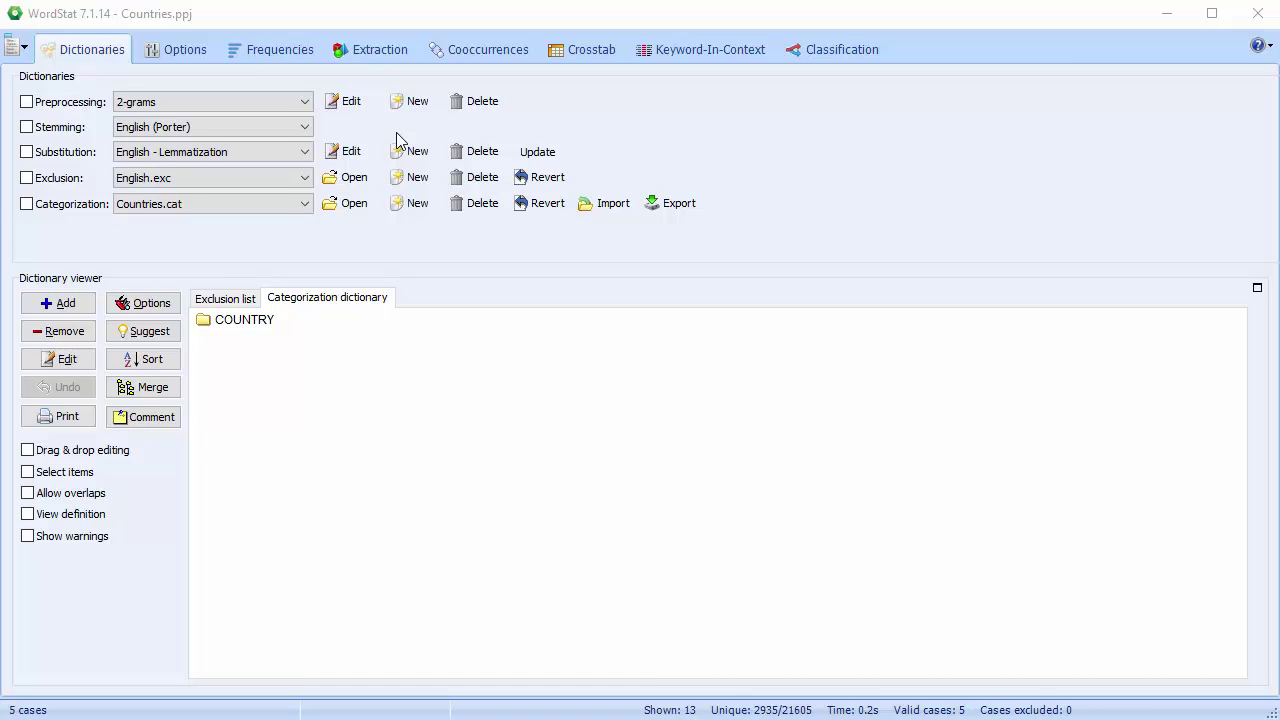
Review the preprocessing options, keeping 2-grams, then display the stemming language list.
left_click(305, 103)
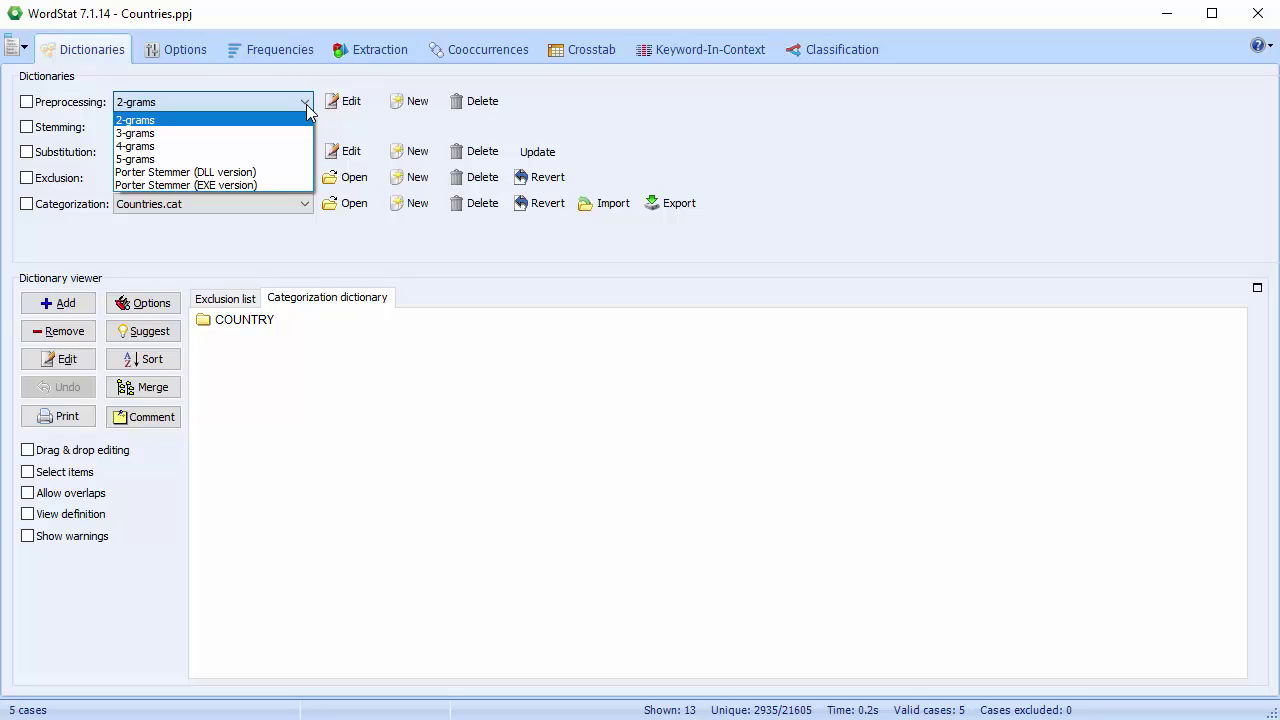
left_click(306, 104)
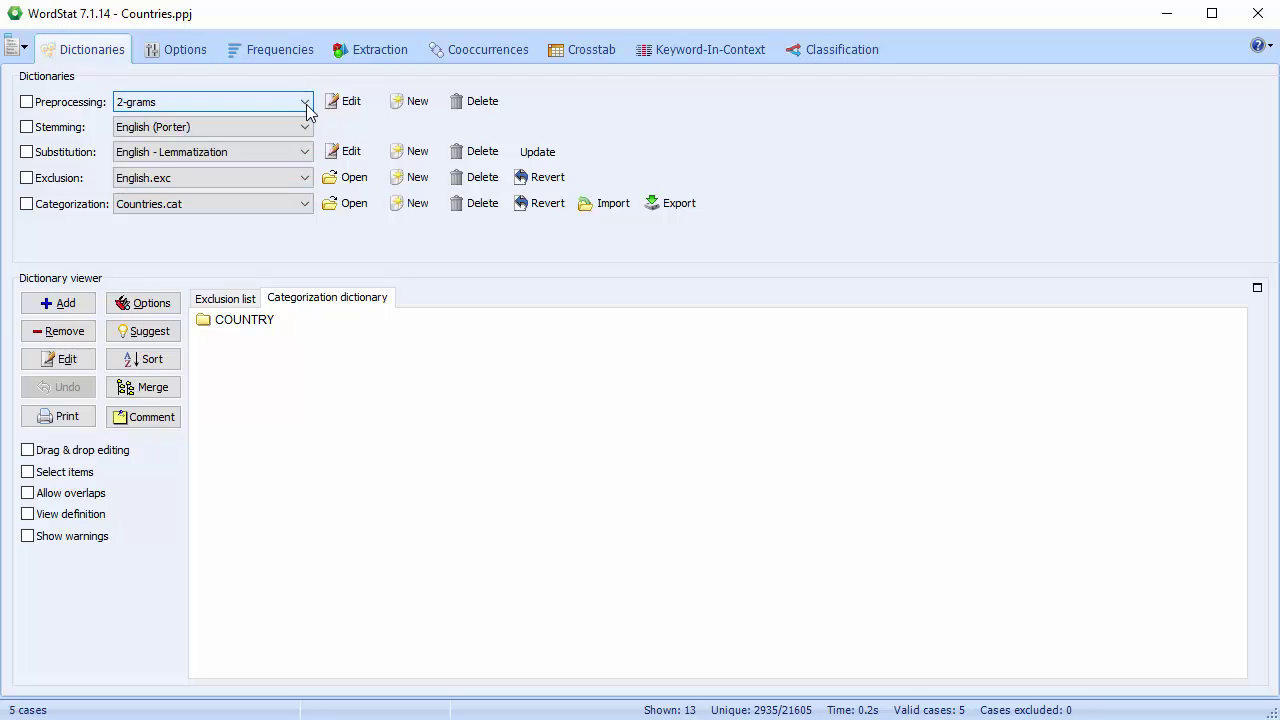
left_click(309, 124)
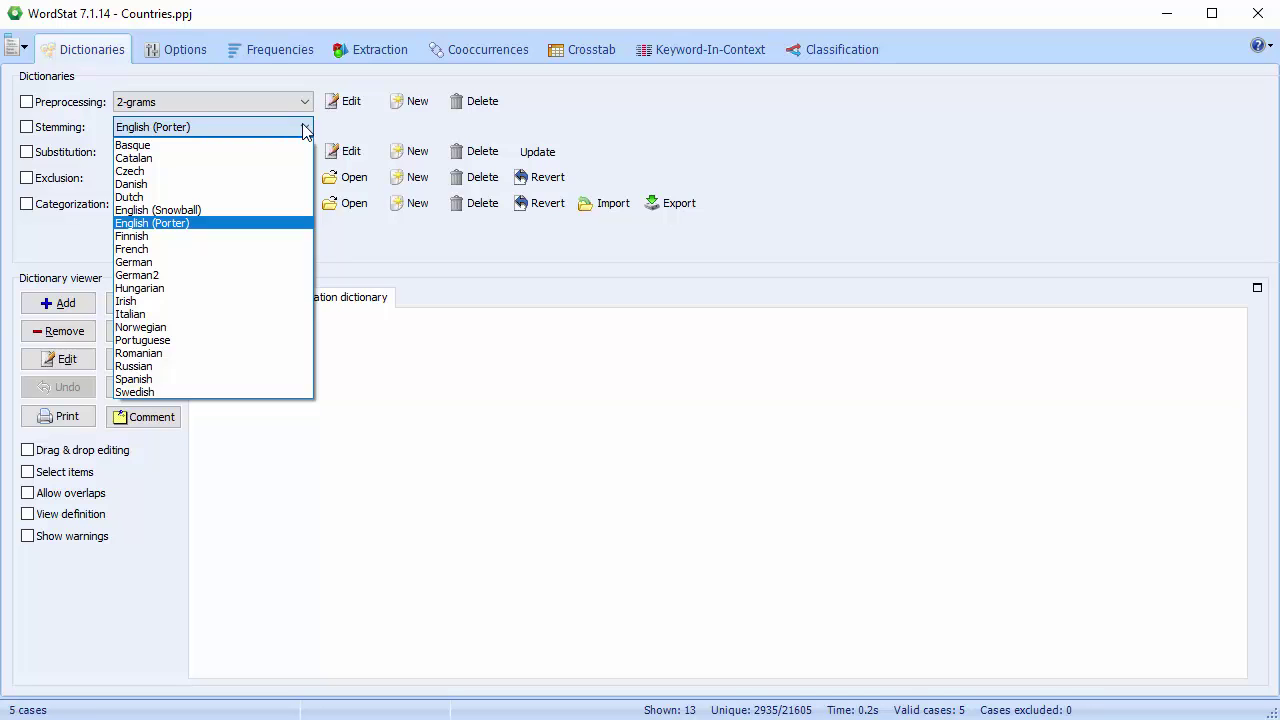
Keep English (Porter) stemming, and review the substitution and exclusion lists without changing English - Lemmatization or English.exc.
left_click(305, 129)
left_click(305, 152)
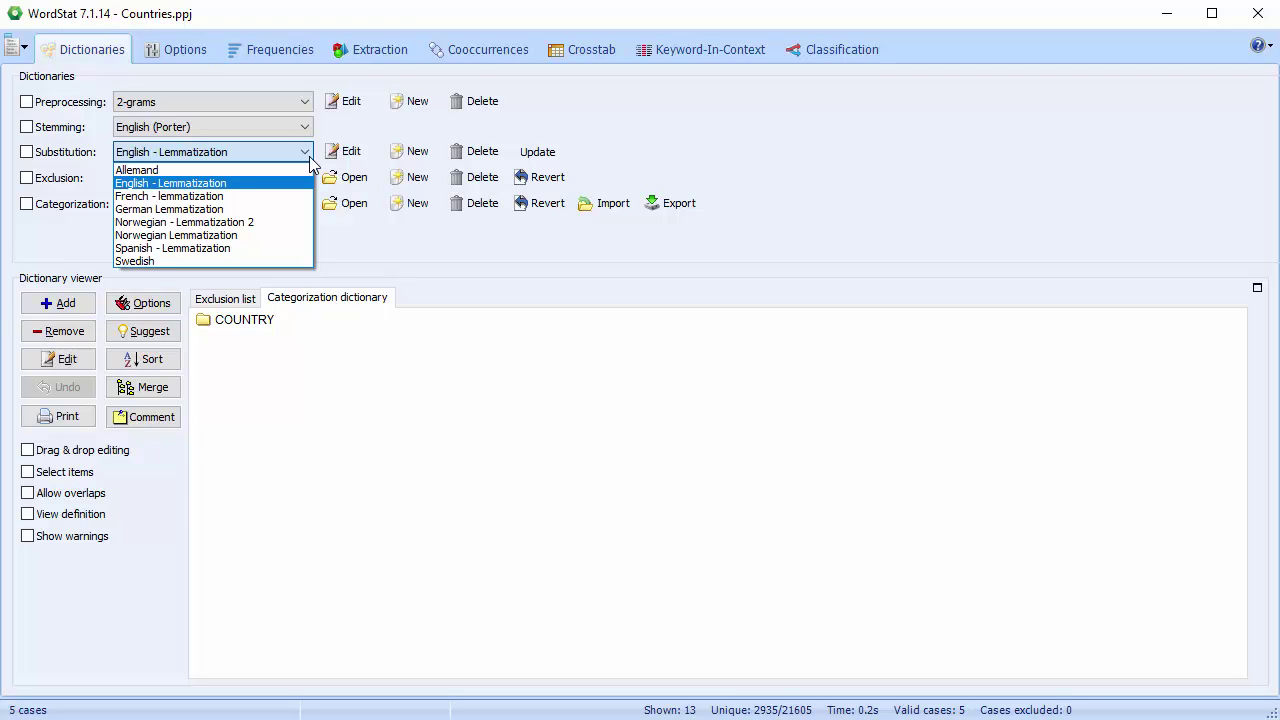
left_click(308, 156)
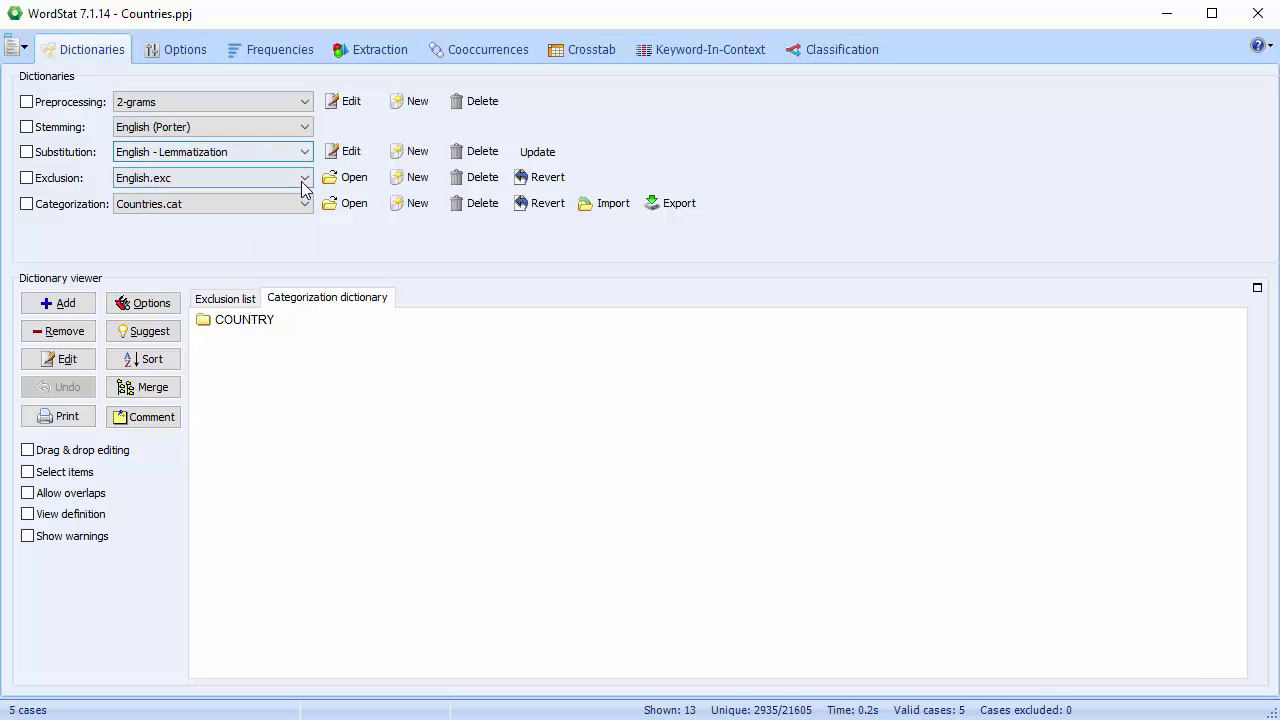
left_click(305, 180)
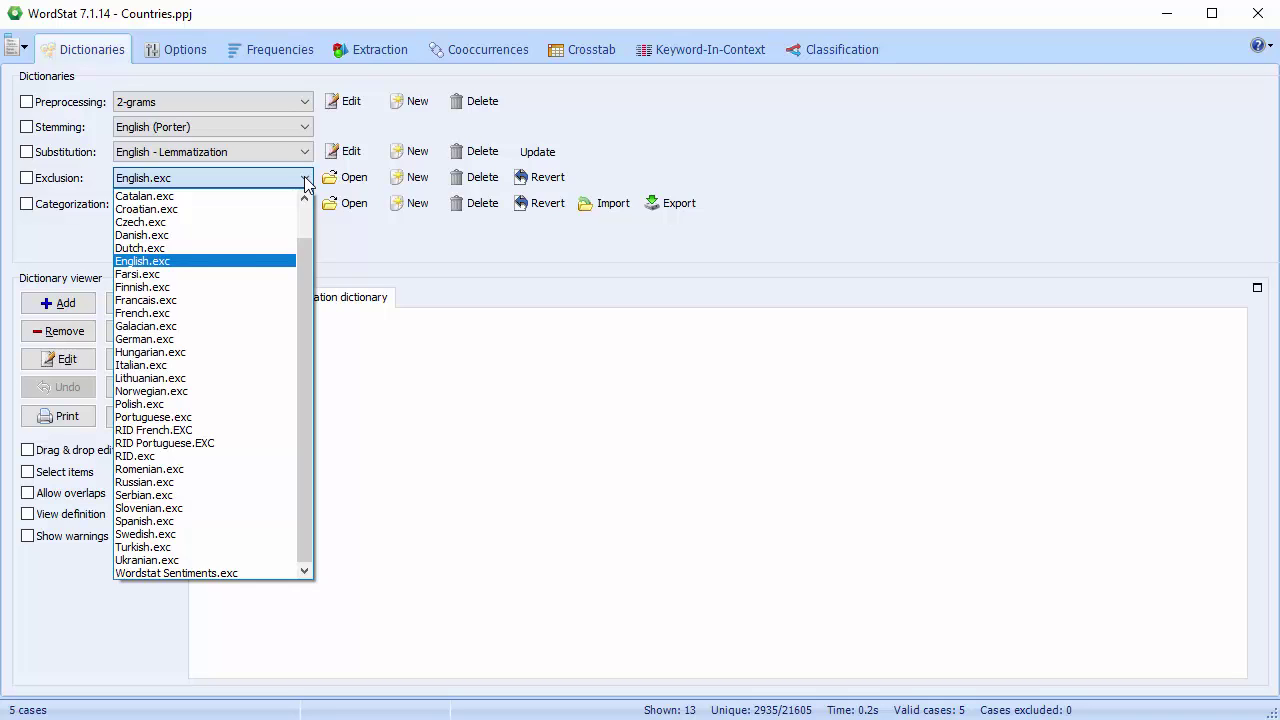
left_click(306, 184)
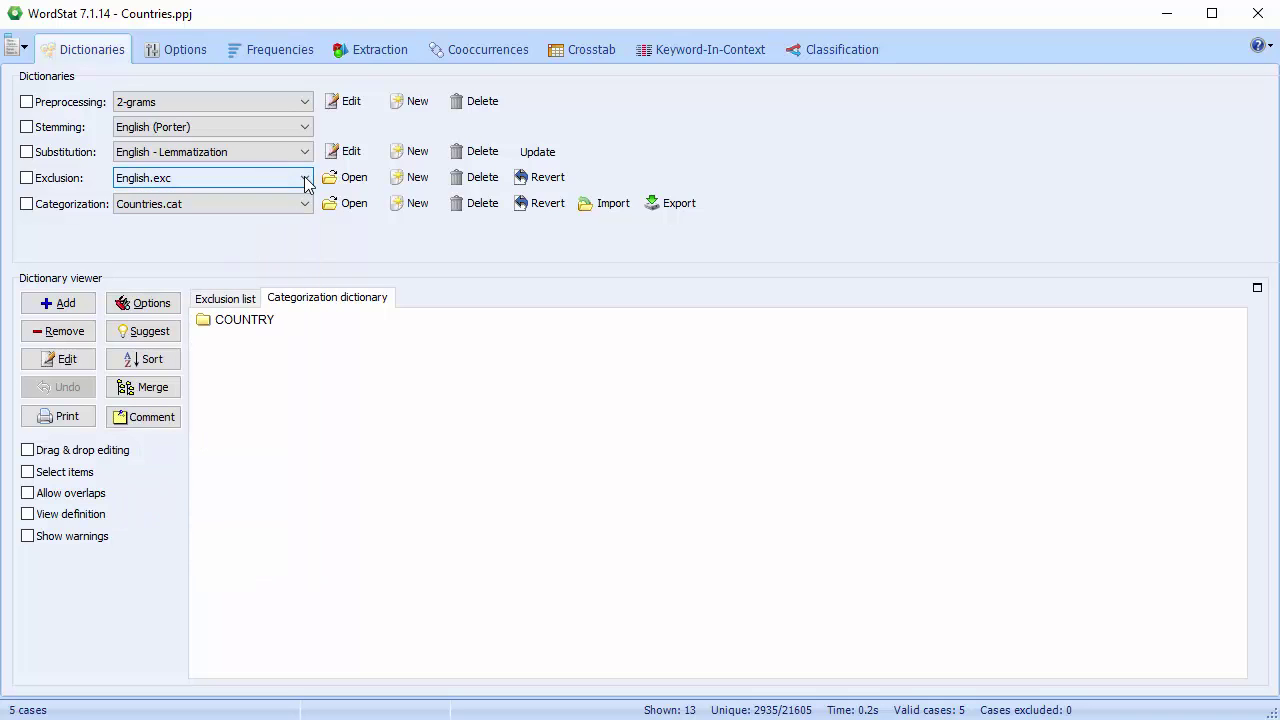
left_click(245, 299)
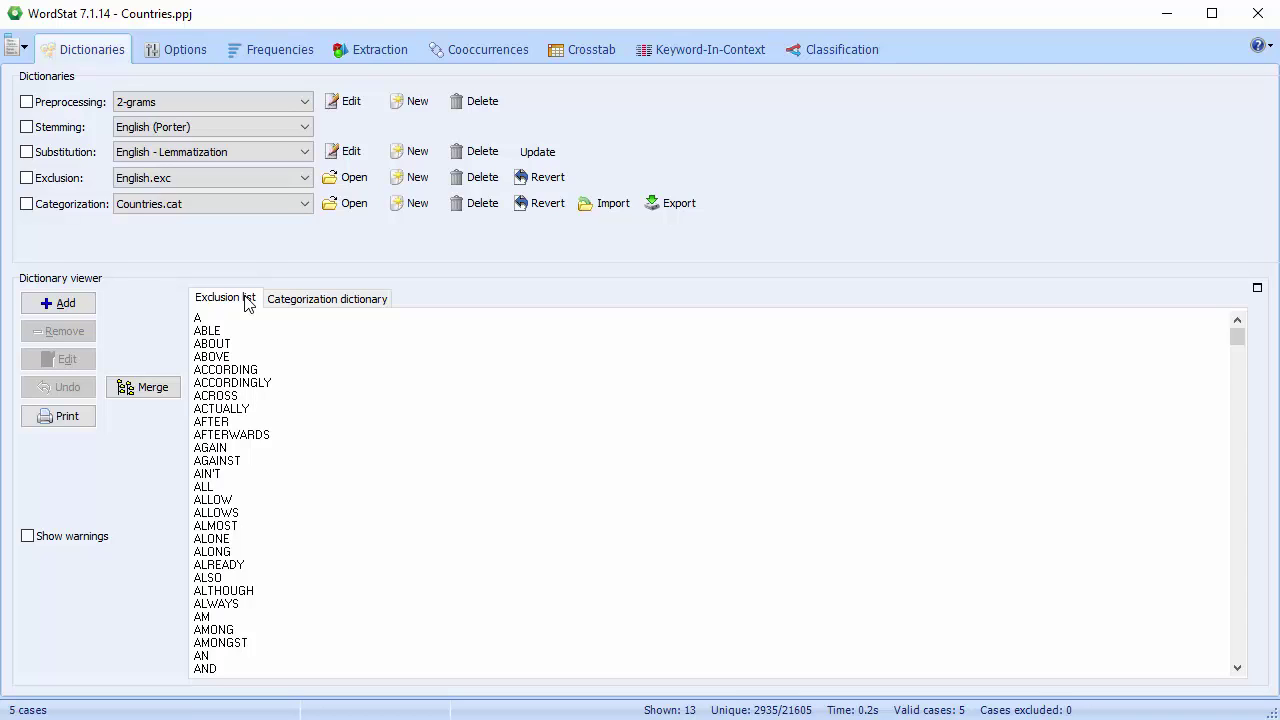
left_click(226, 346)
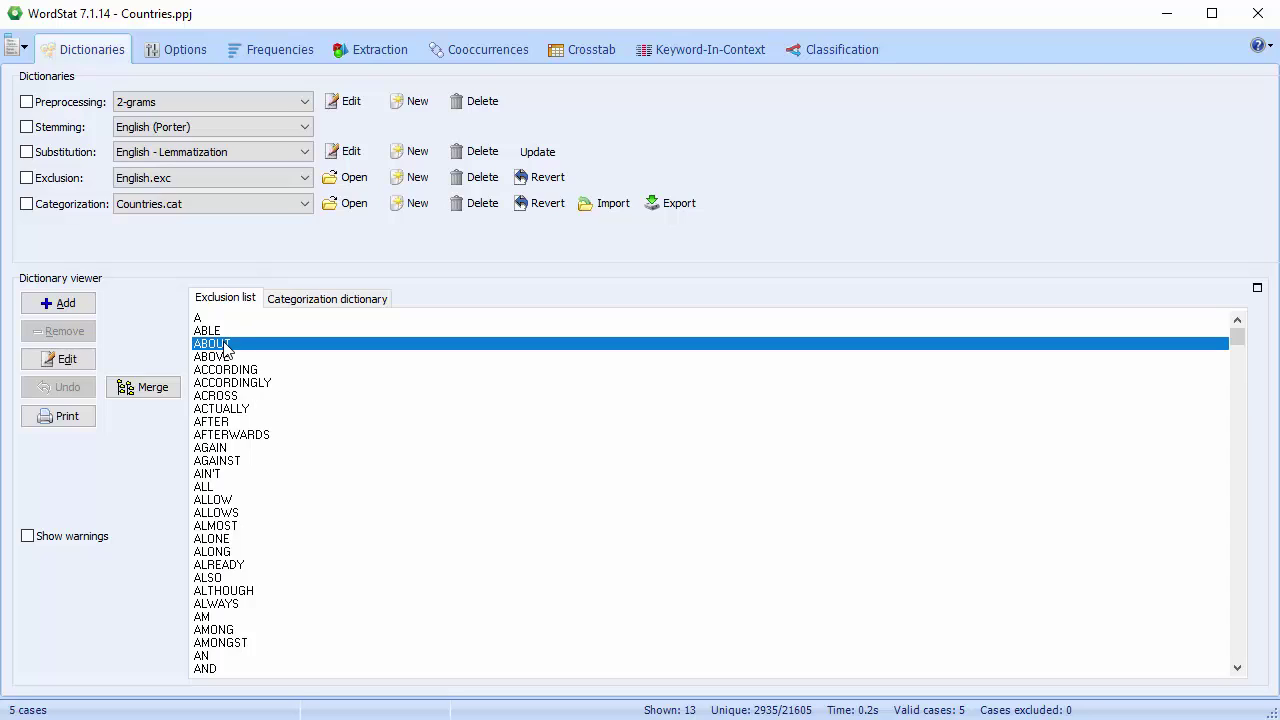
key("Tab")
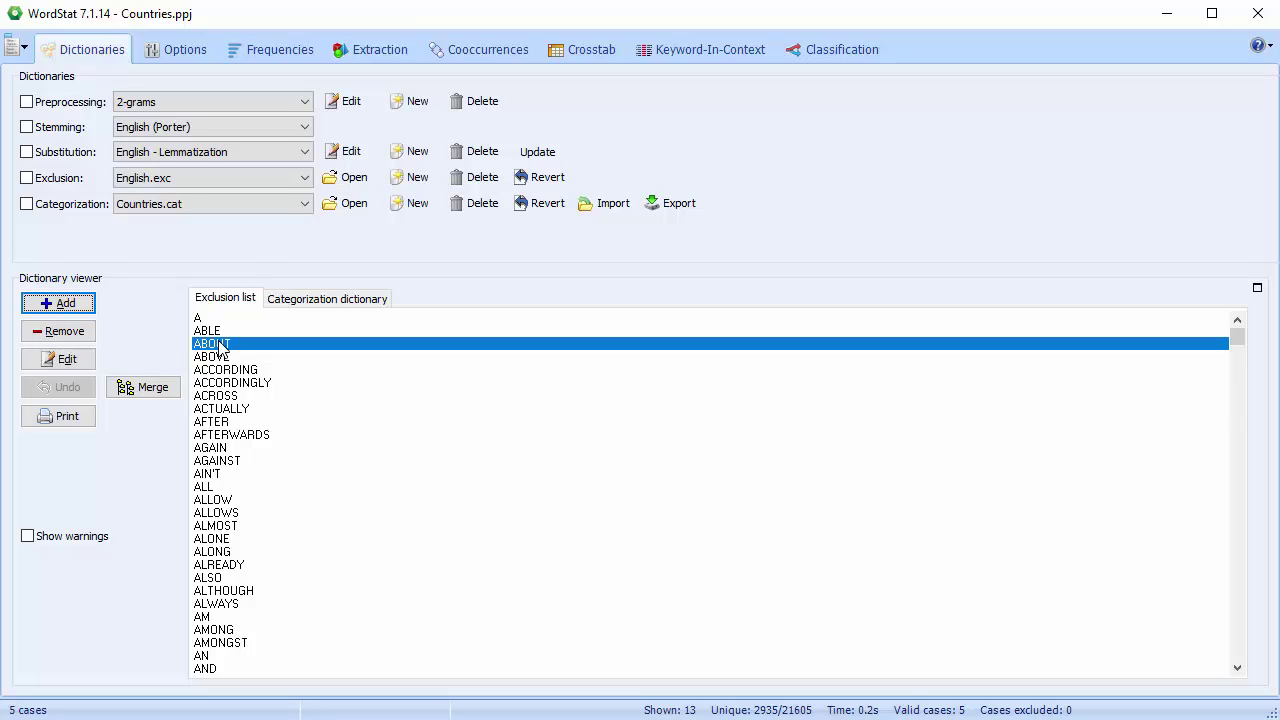
left_click(70, 304)
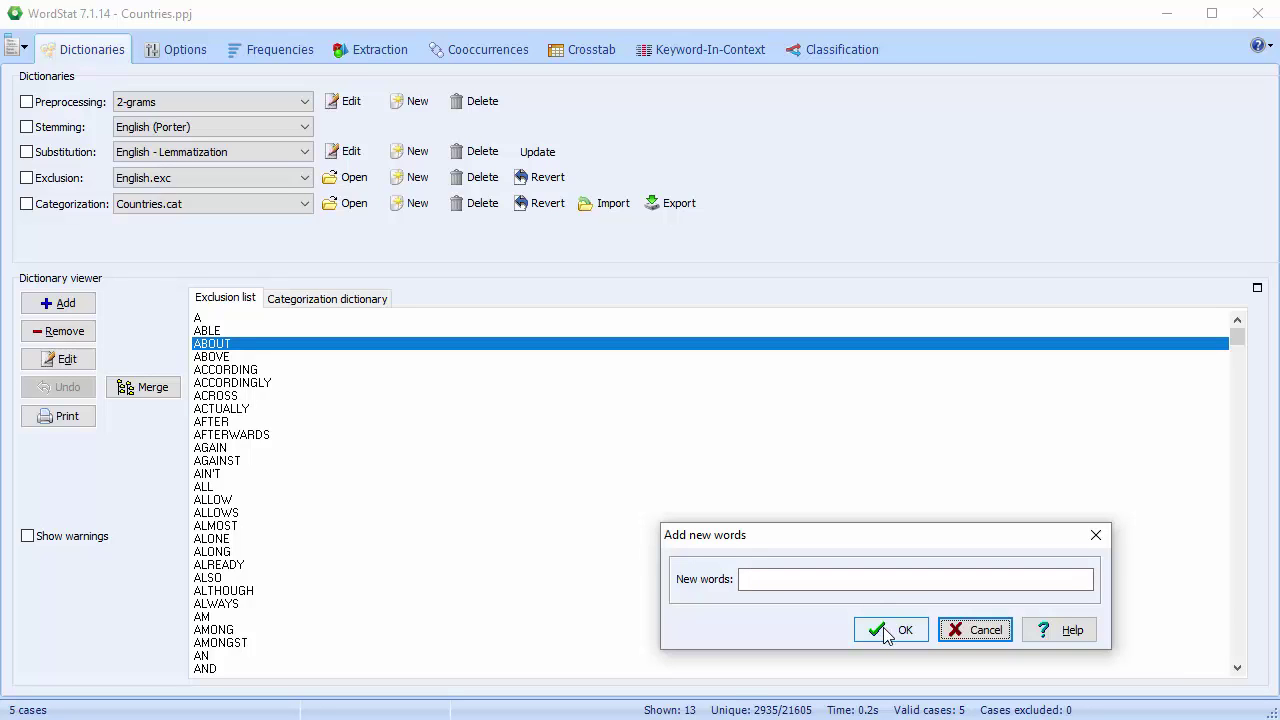
left_click(964, 633)
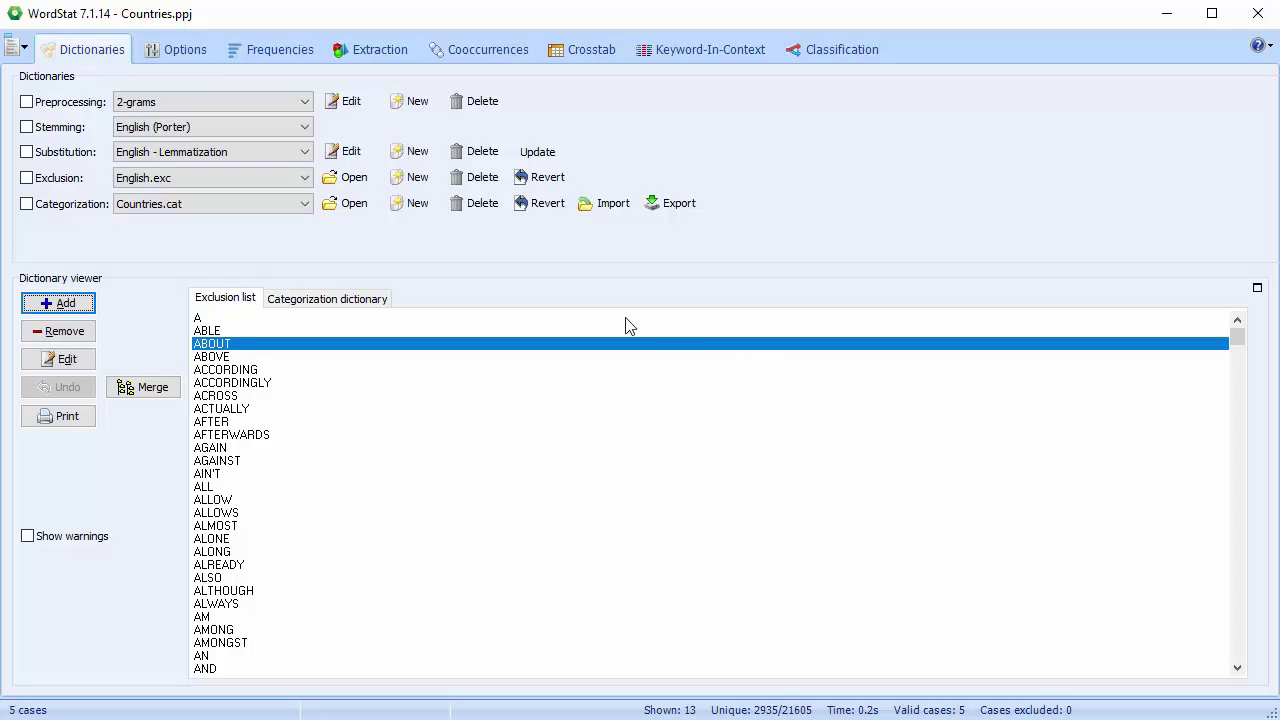
left_click(350, 303)
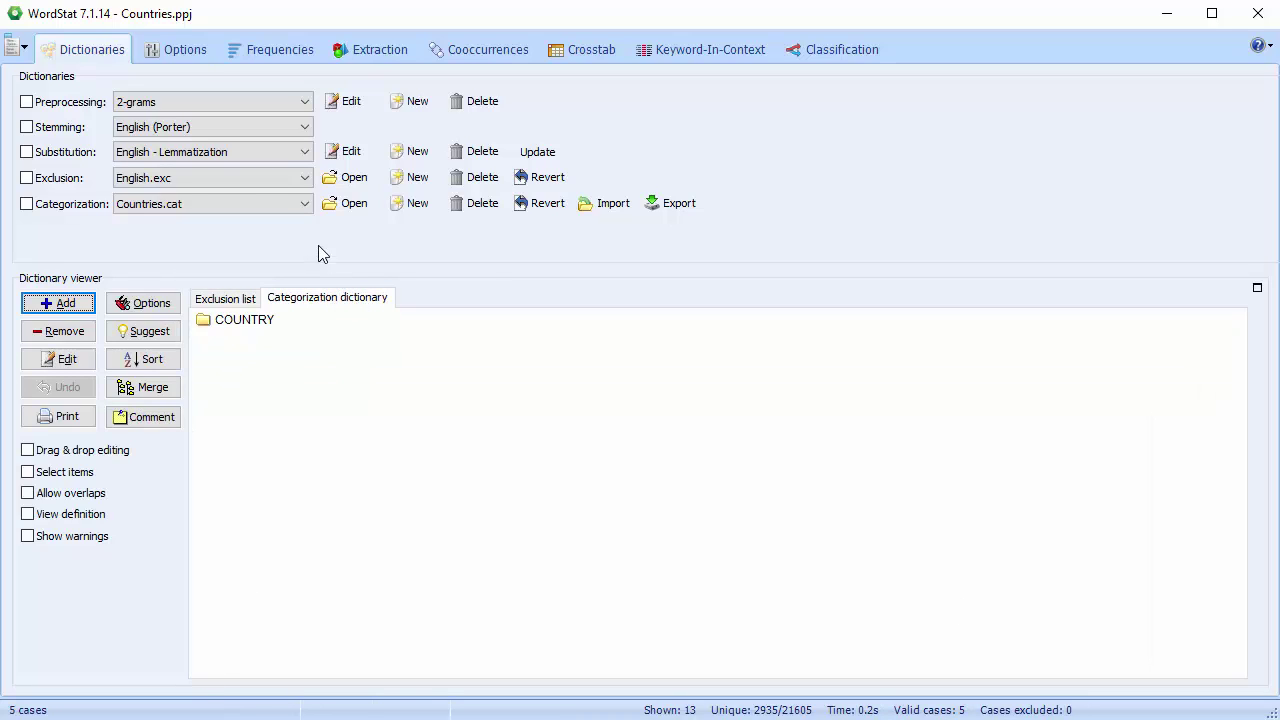
left_click(305, 204)
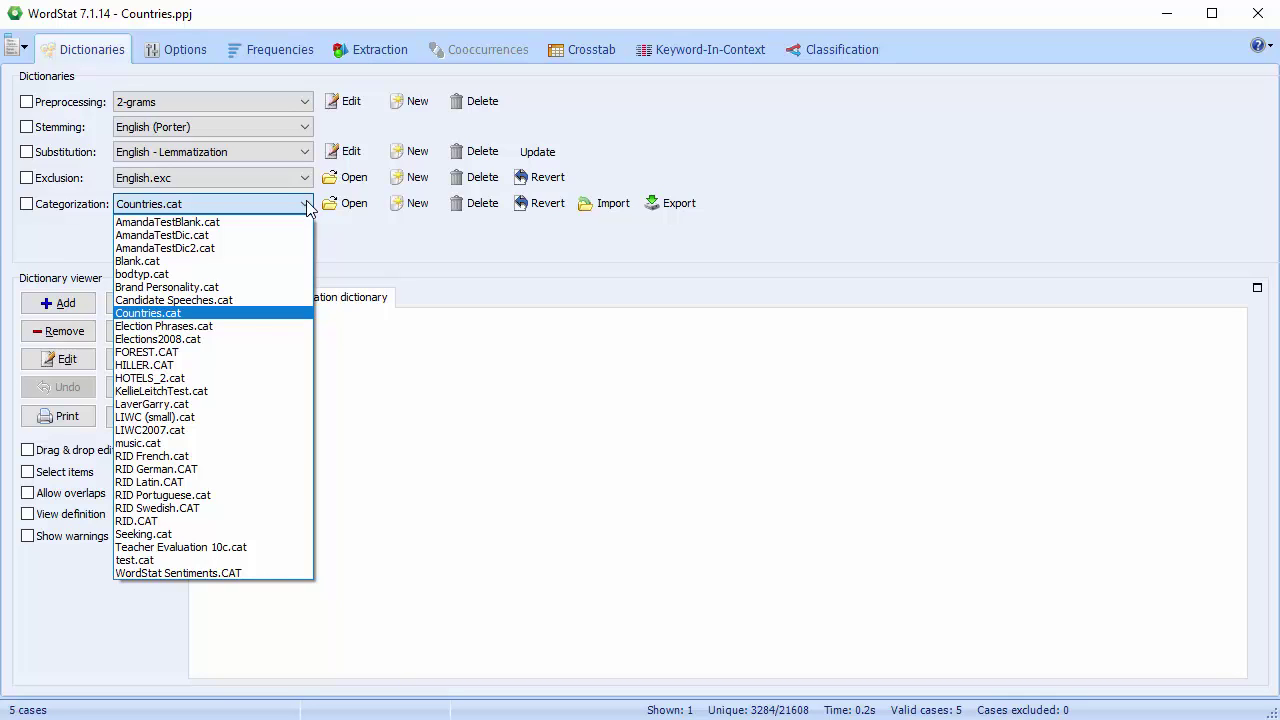
left_click(307, 207)
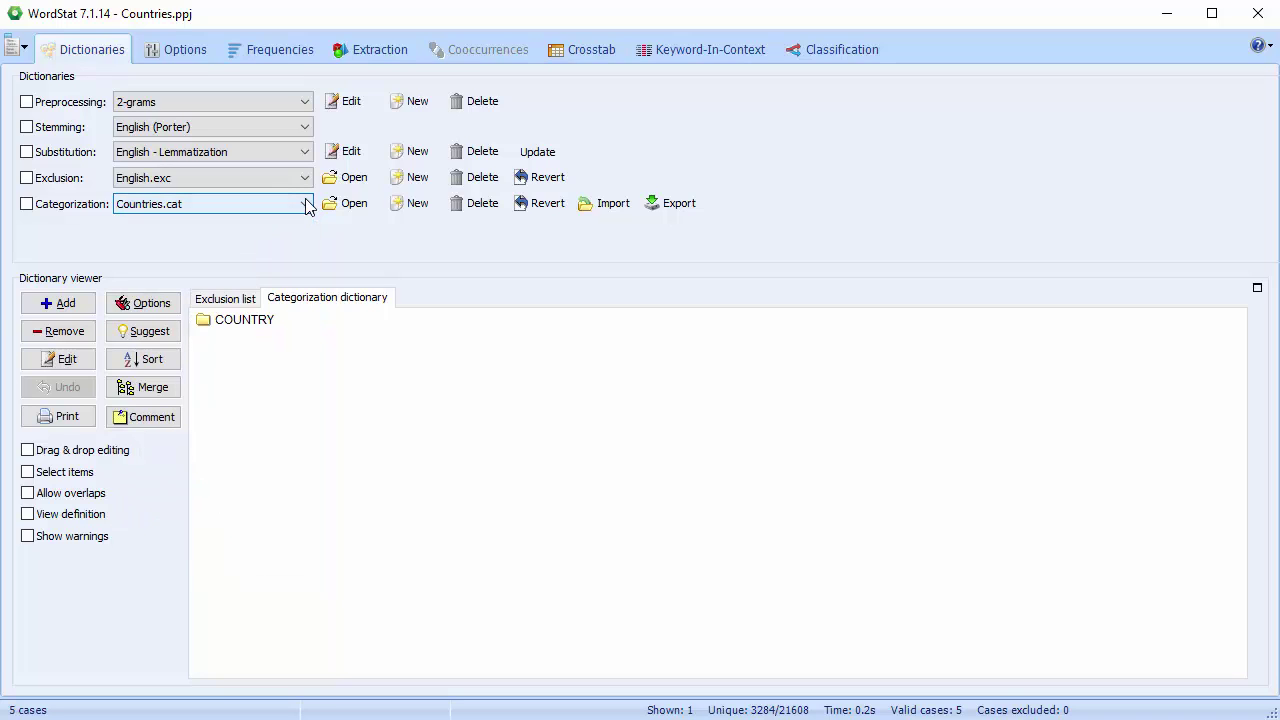
double_click(256, 320)
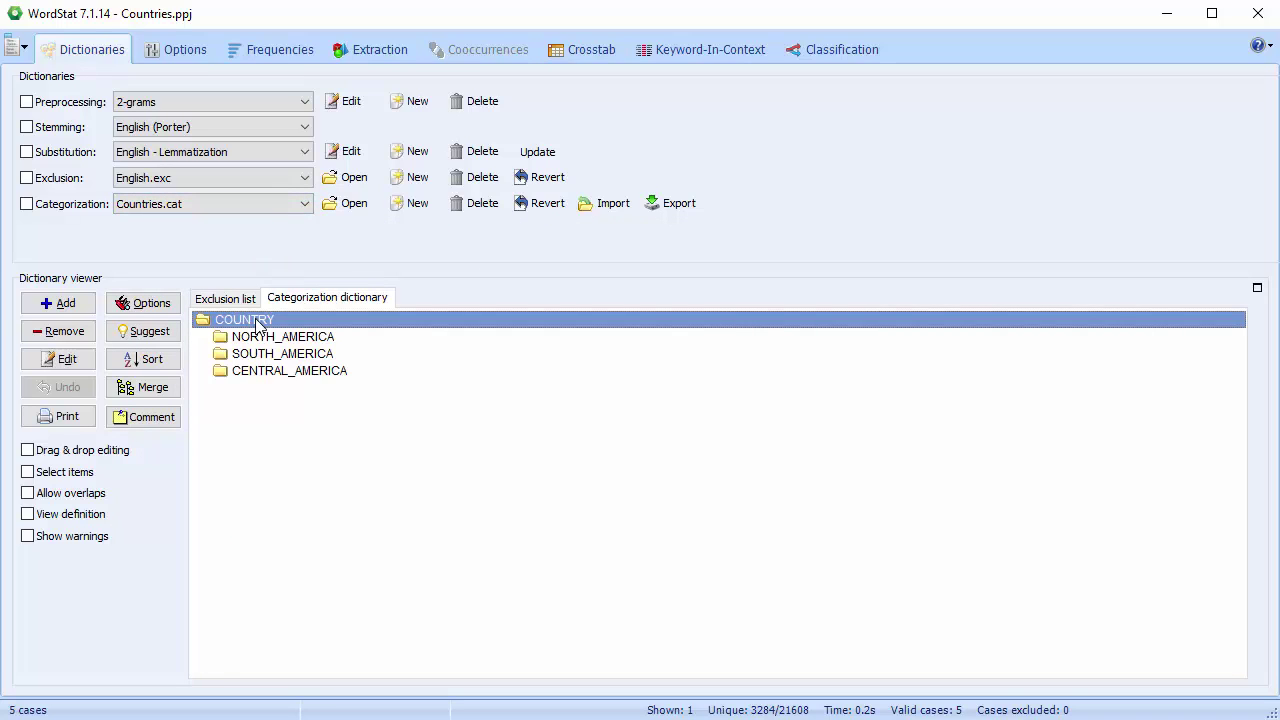
double_click(258, 340)
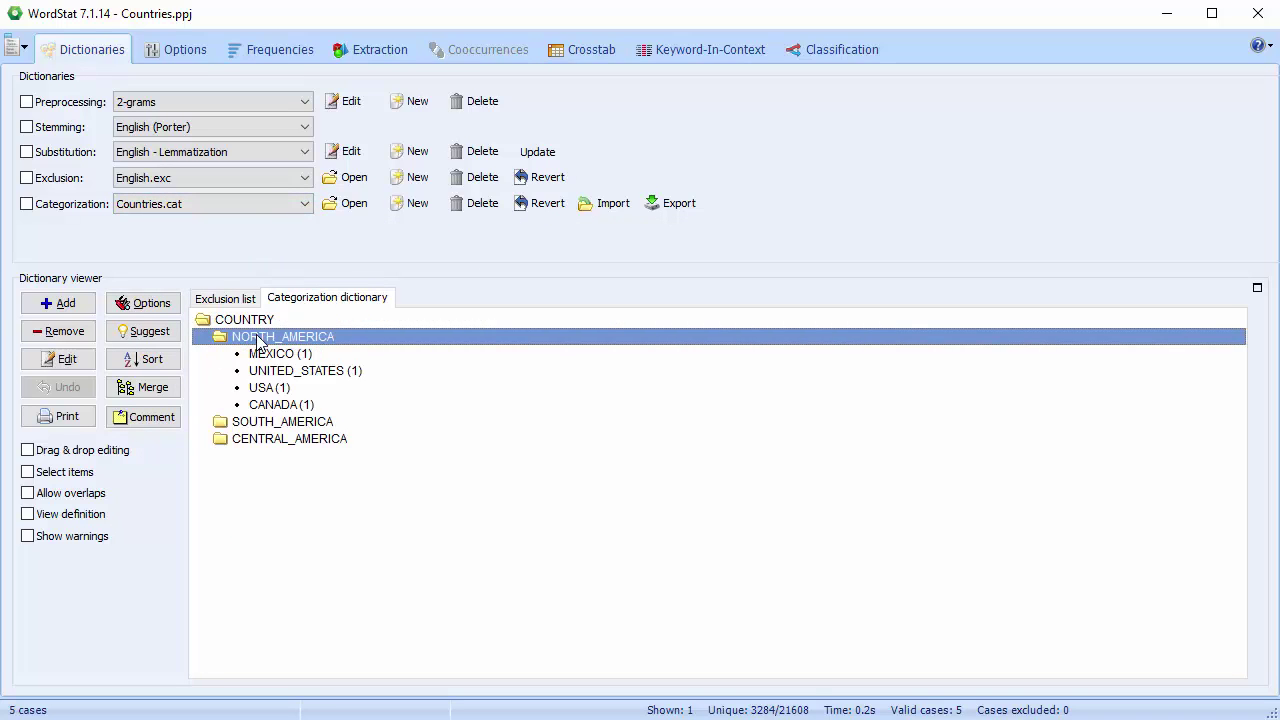
left_click(254, 423)
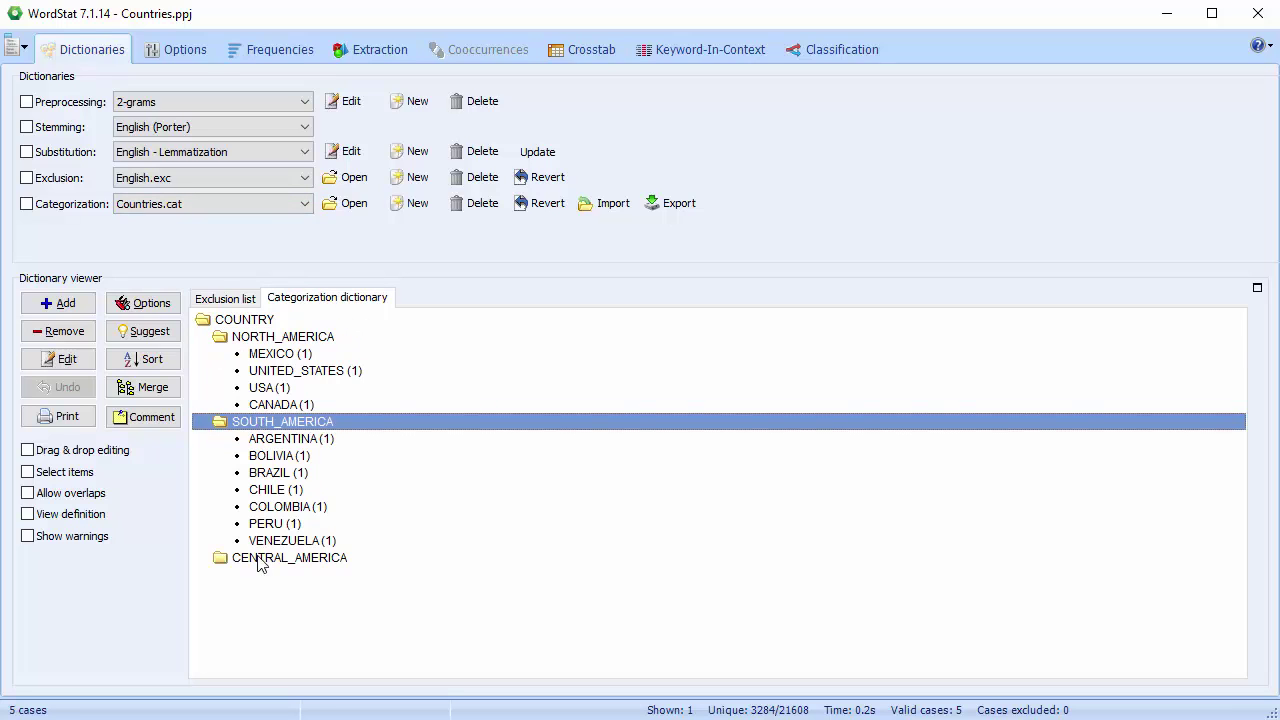
double_click(257, 560)
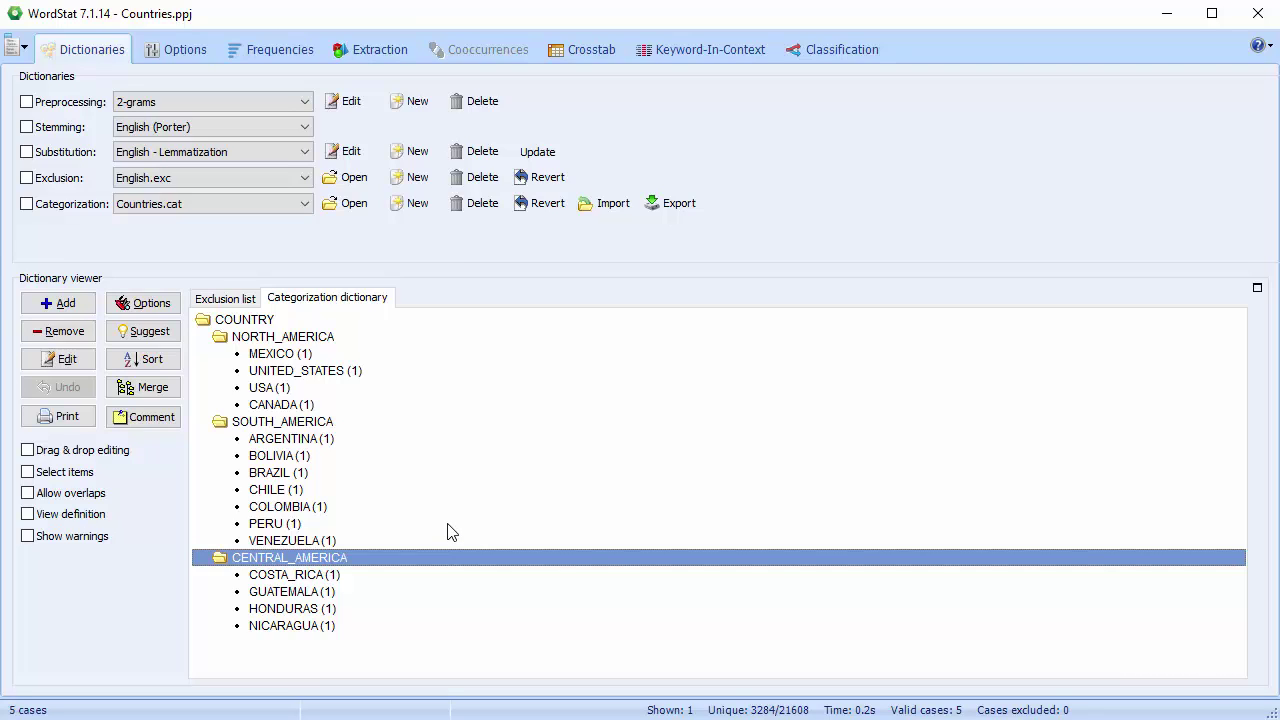
Enable Countries.cat categorization up to level 1 and check the single COUNTRY category with 267 hits.
left_click(27, 204)
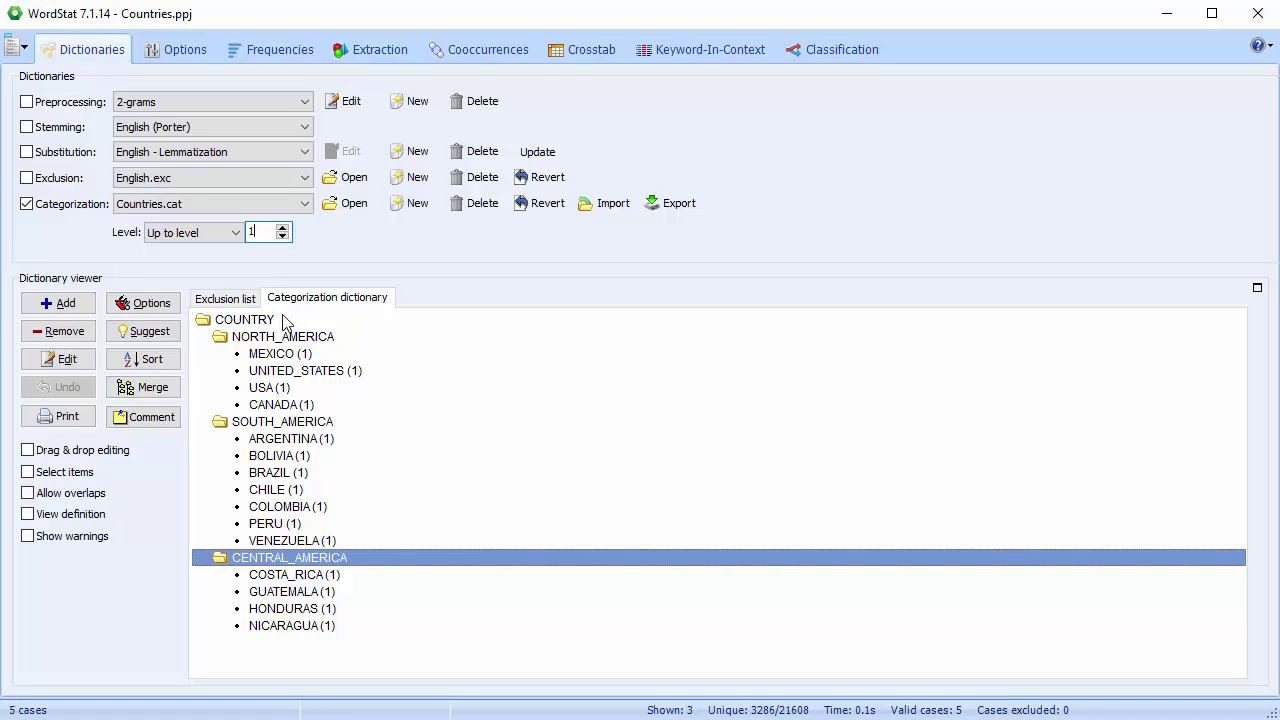
left_click(296, 58)
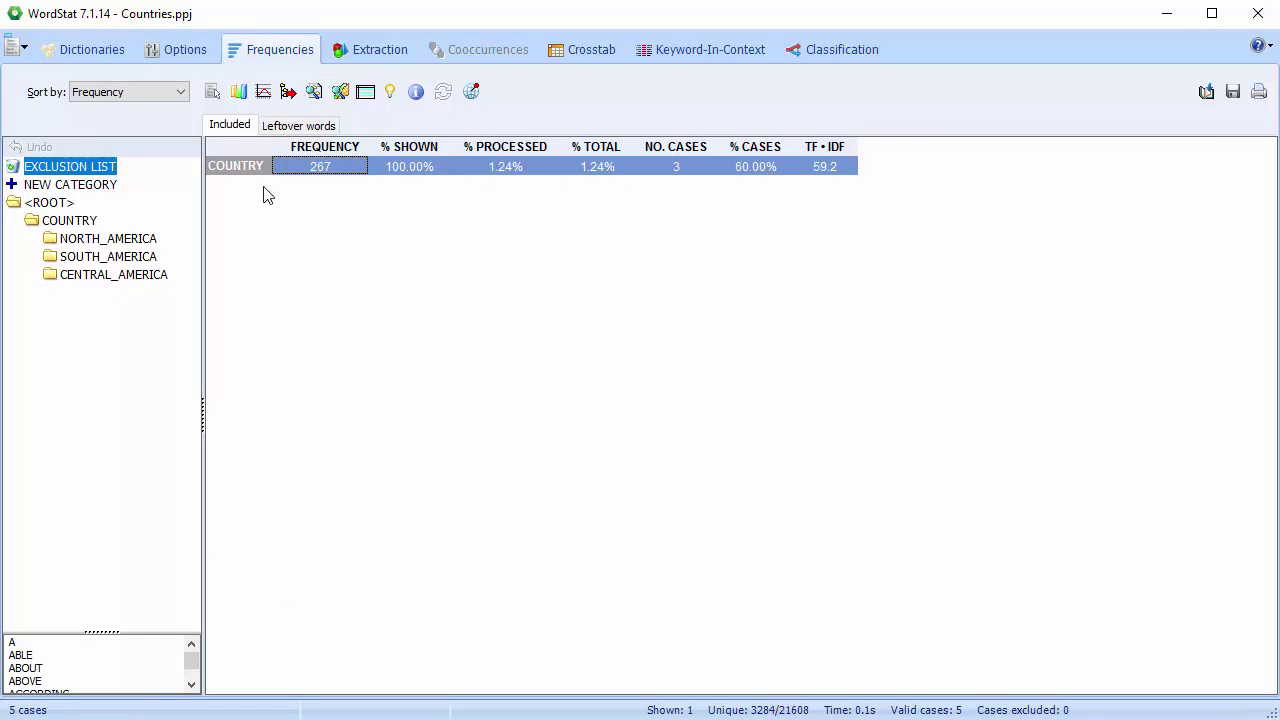
left_click(88, 58)
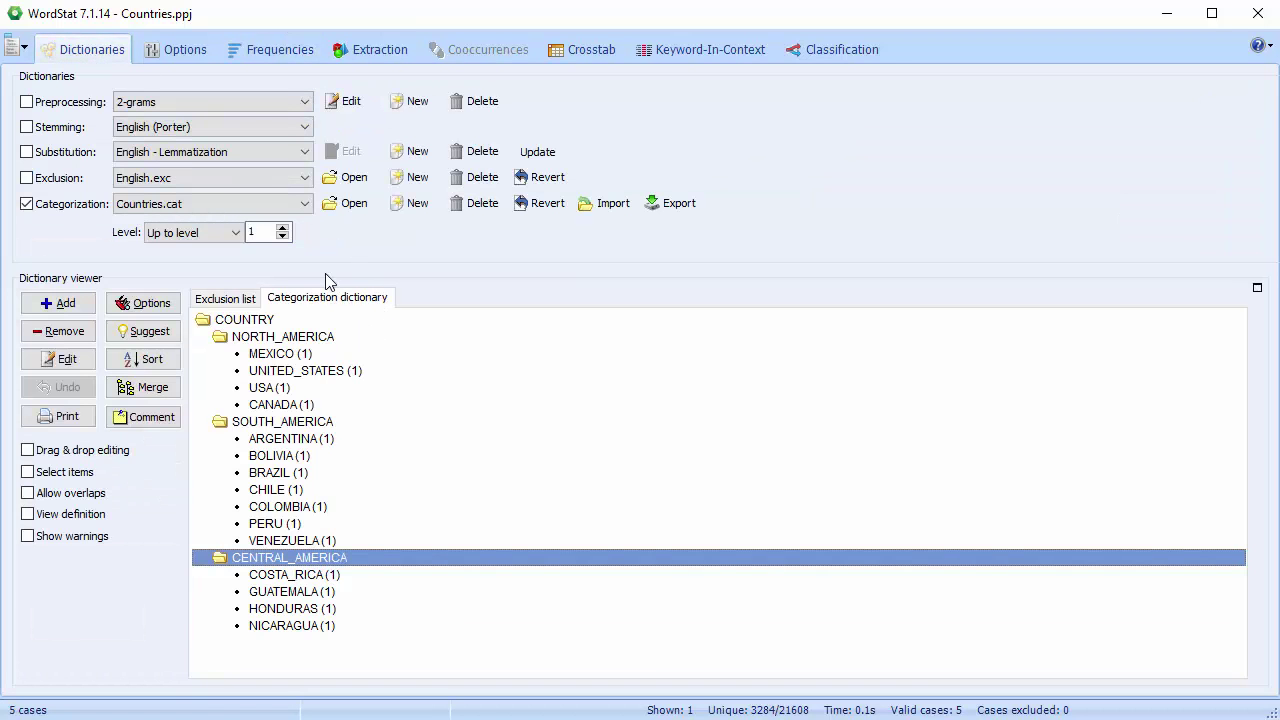
Raise the categorization level to 2 and check the continent-level frequencies.
left_click(283, 229)
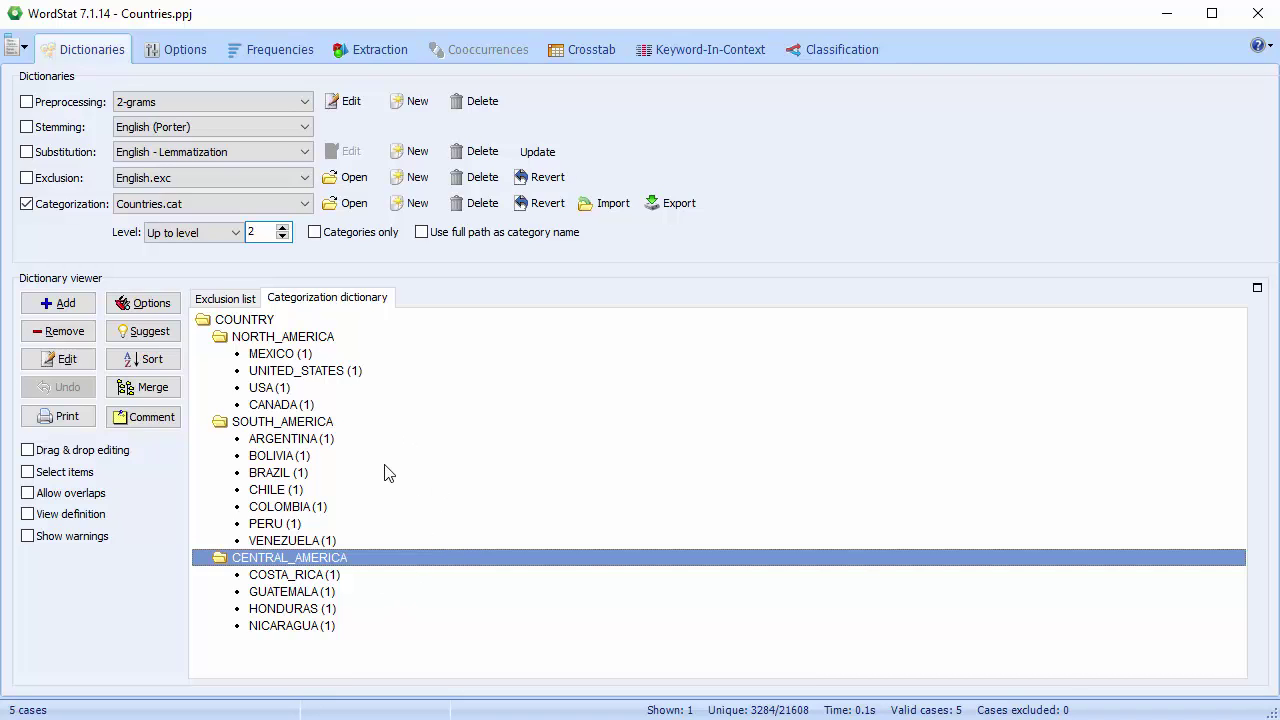
left_click(281, 50)
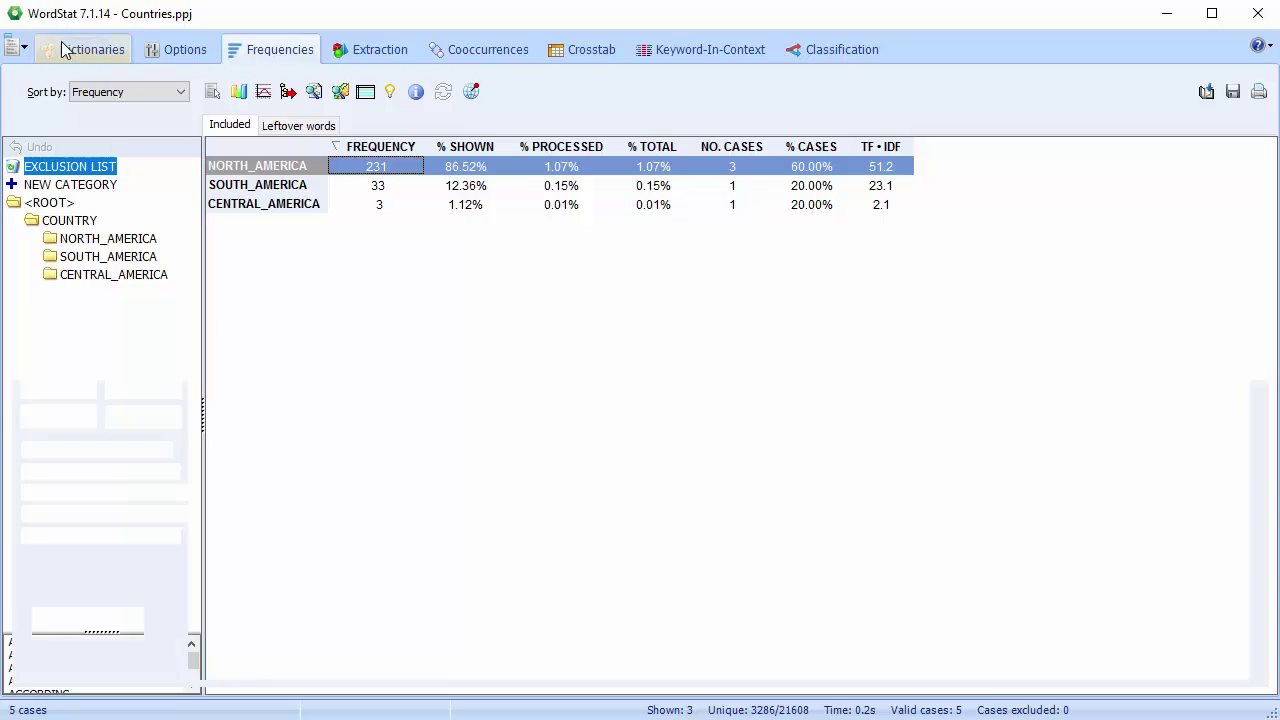
left_click(118, 58)
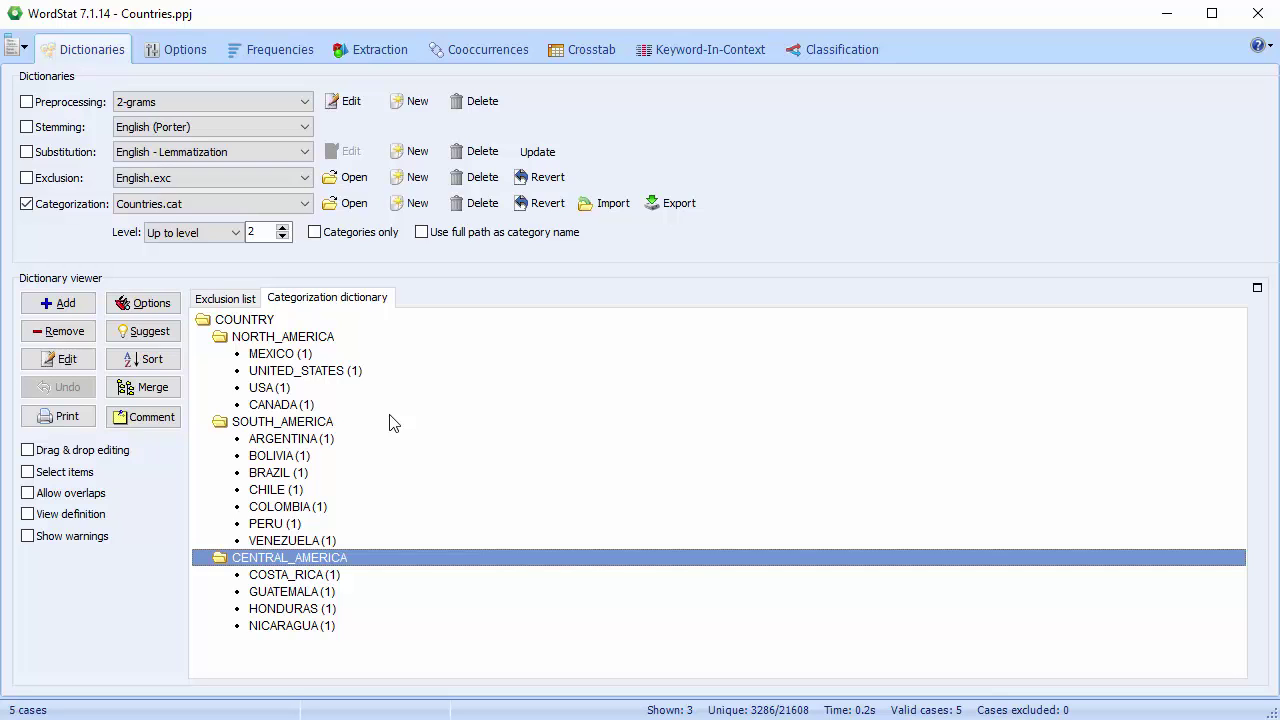
Raise the level to 3 and check per-country frequencies, led by MEXICO at 149.
left_click(282, 228)
left_click(277, 53)
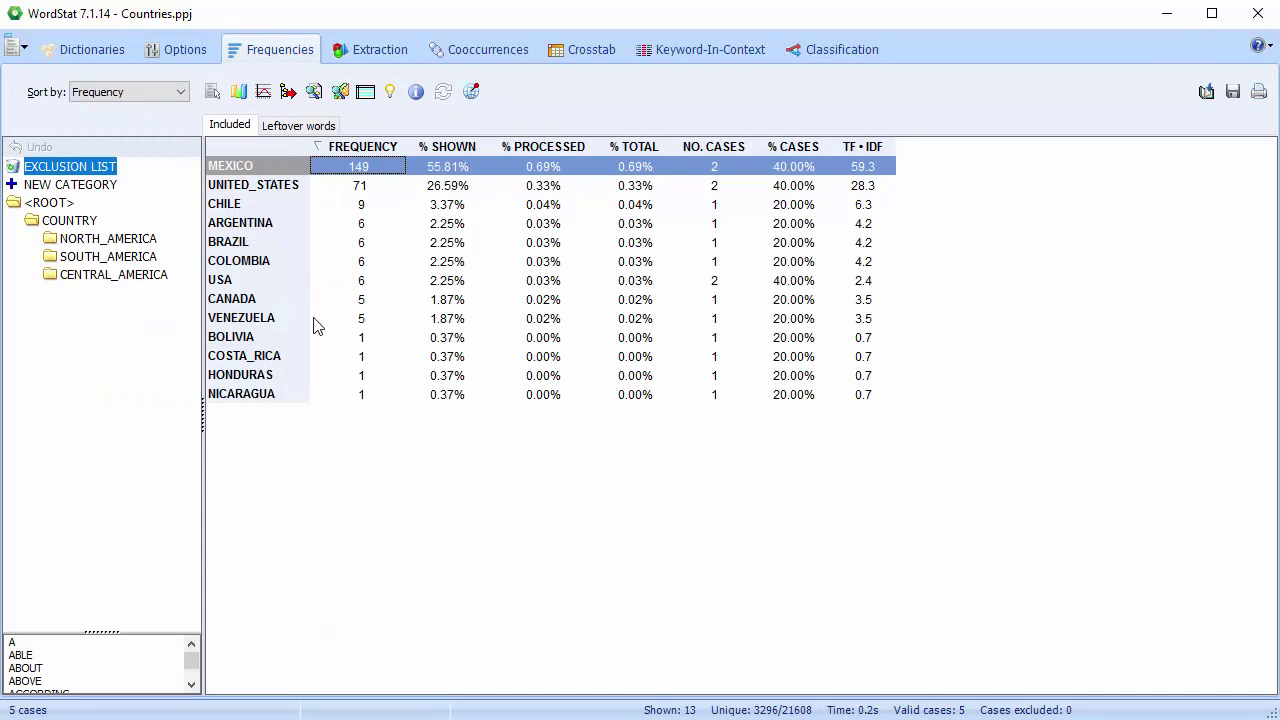
left_click(108, 52)
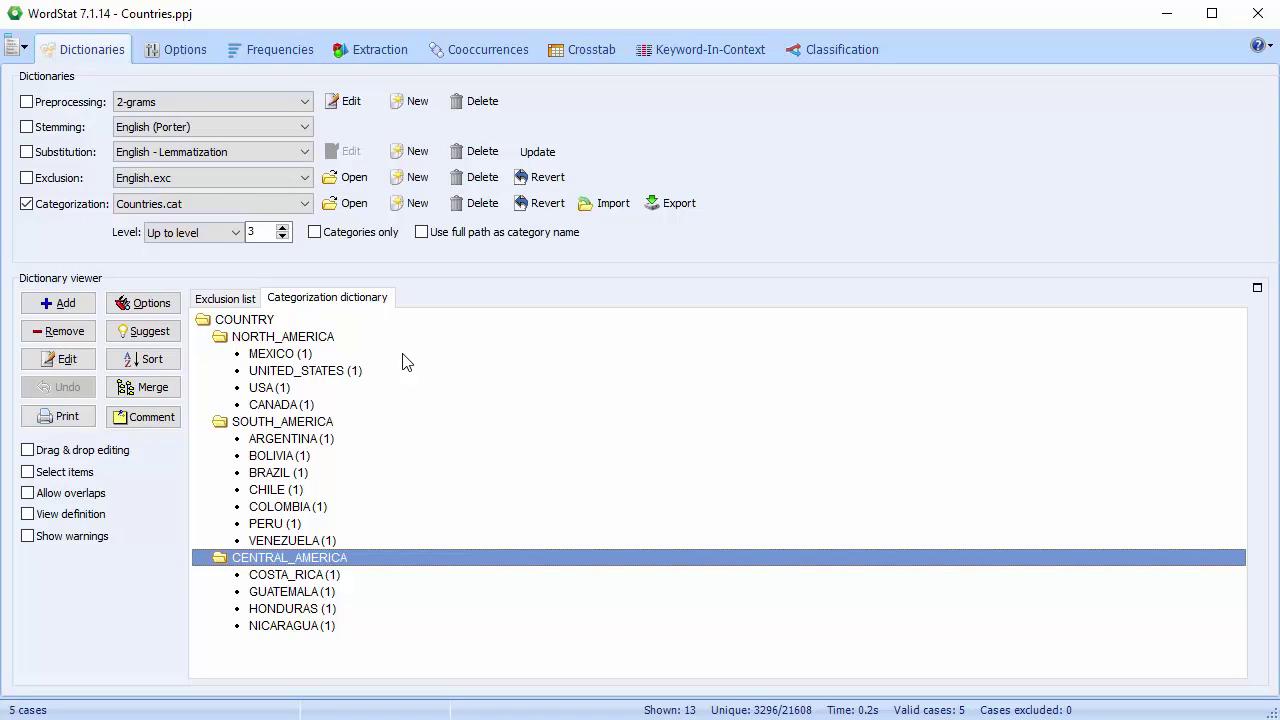
Set Level to 'As shown' with CENTRAL_AMERICA collapsed, and confirm it appears as one category at 3.
left_click(240, 233)
left_click(235, 265)
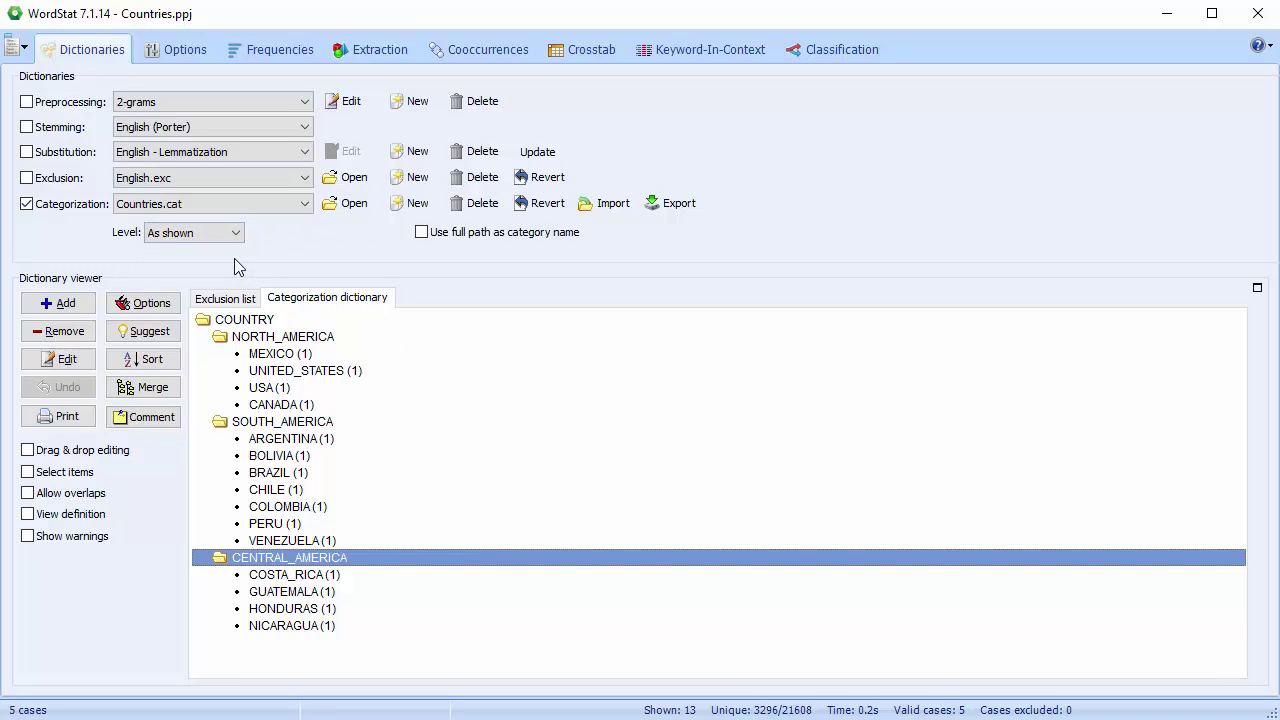
double_click(256, 564)
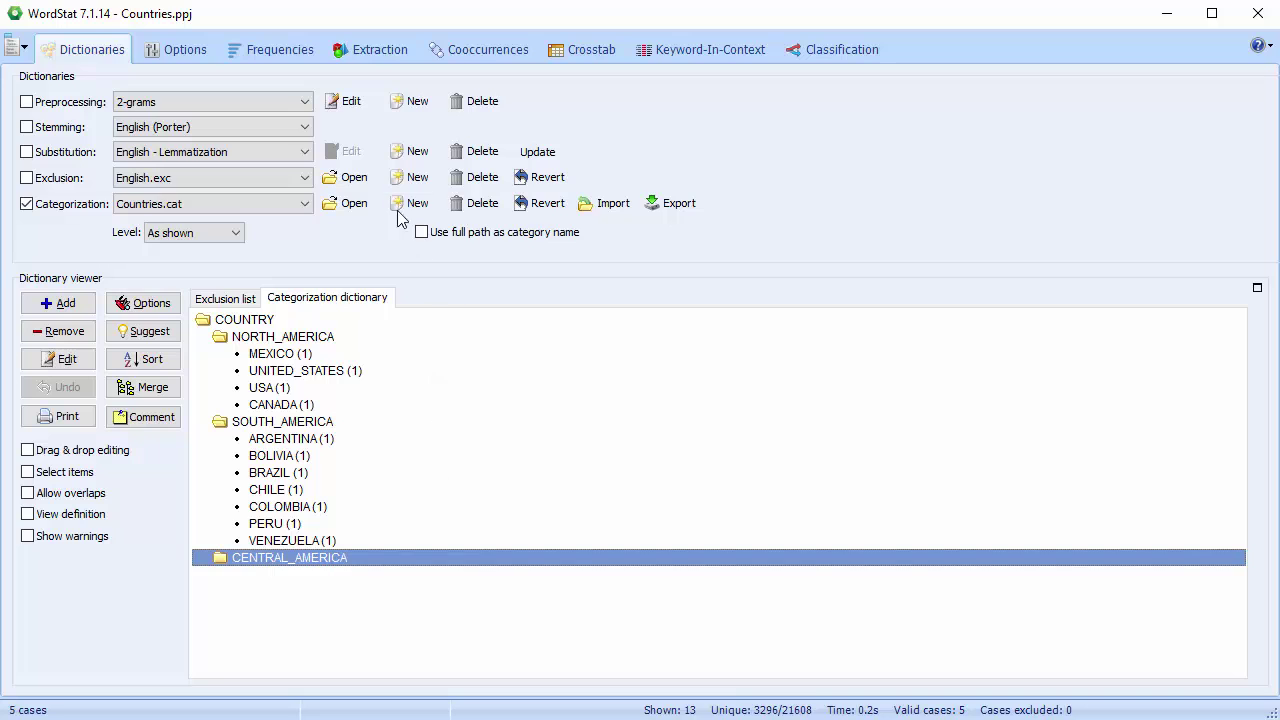
left_click(294, 54)
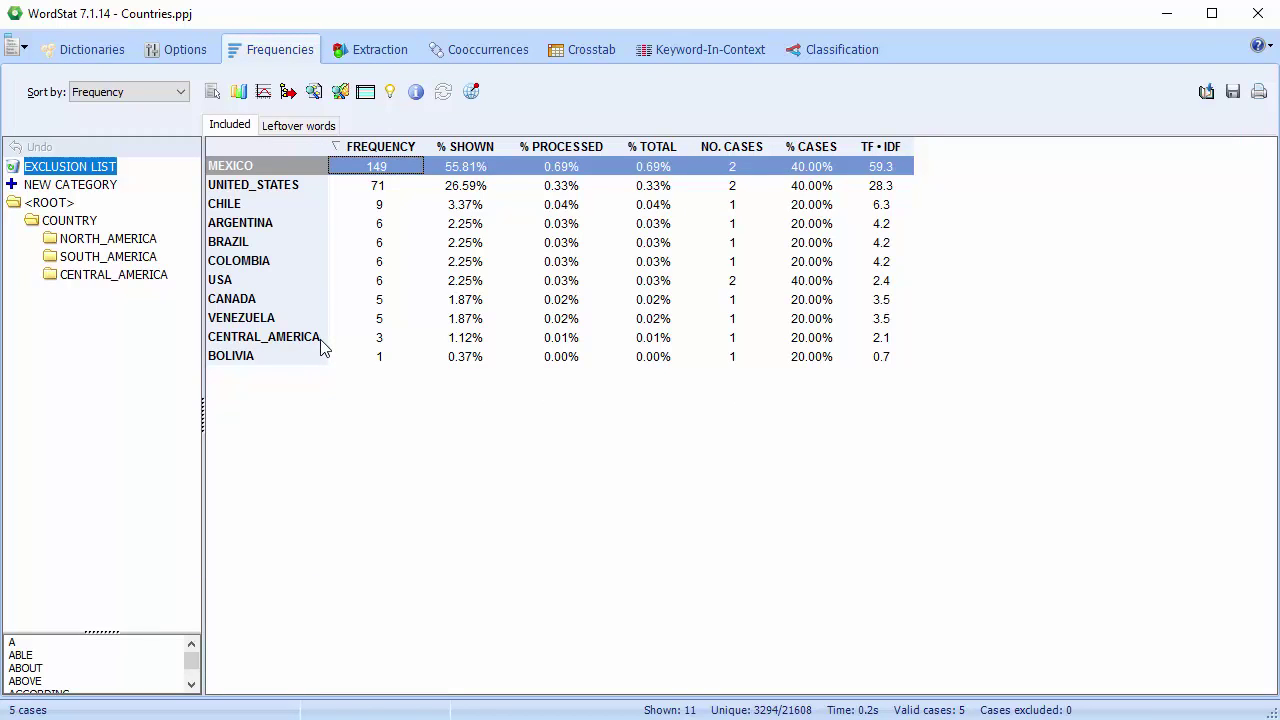
left_click(112, 53)
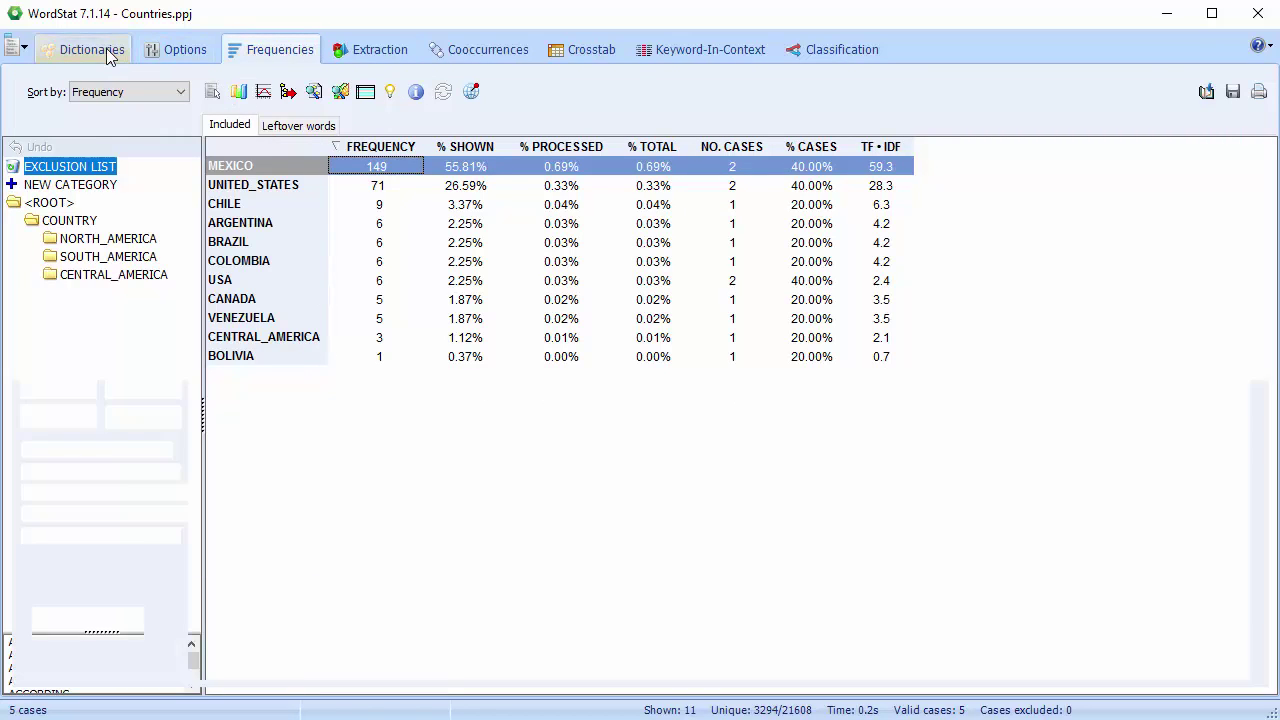
Switch back to 'Up to level' at level 2, trying Categories only and then turning it off.
left_click(237, 238)
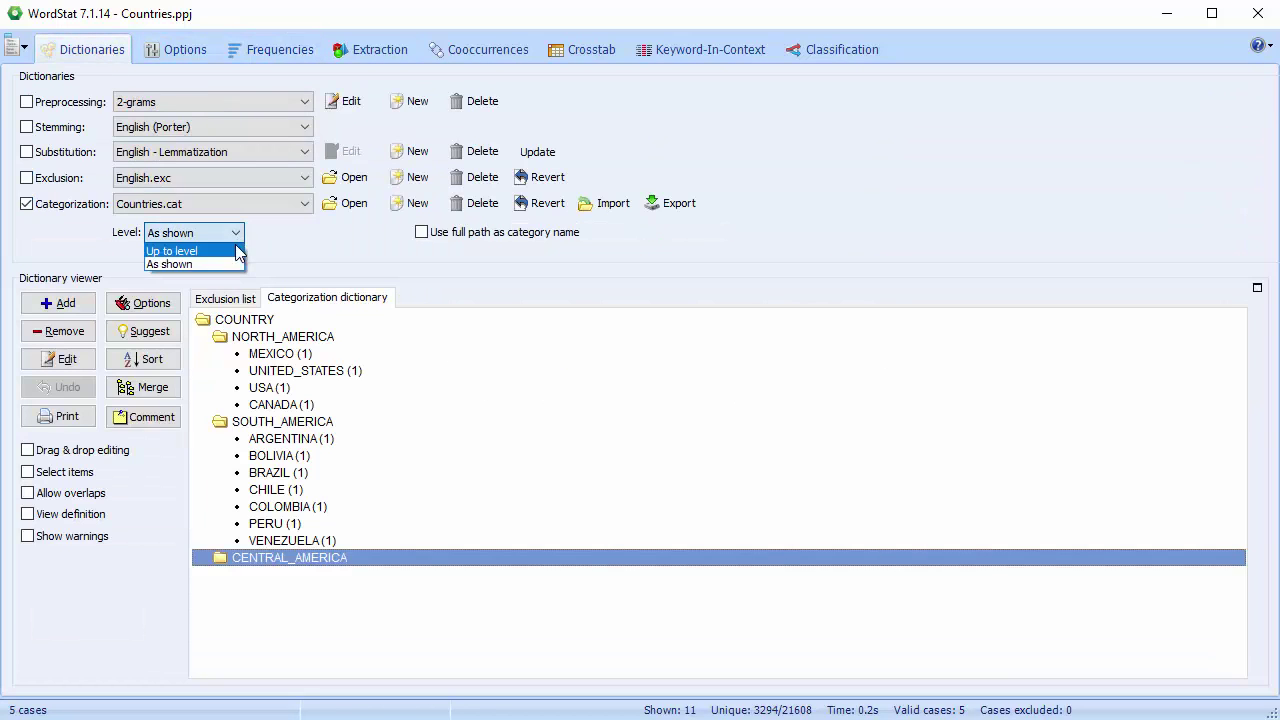
left_click(237, 251)
left_click(283, 236)
left_click(314, 233)
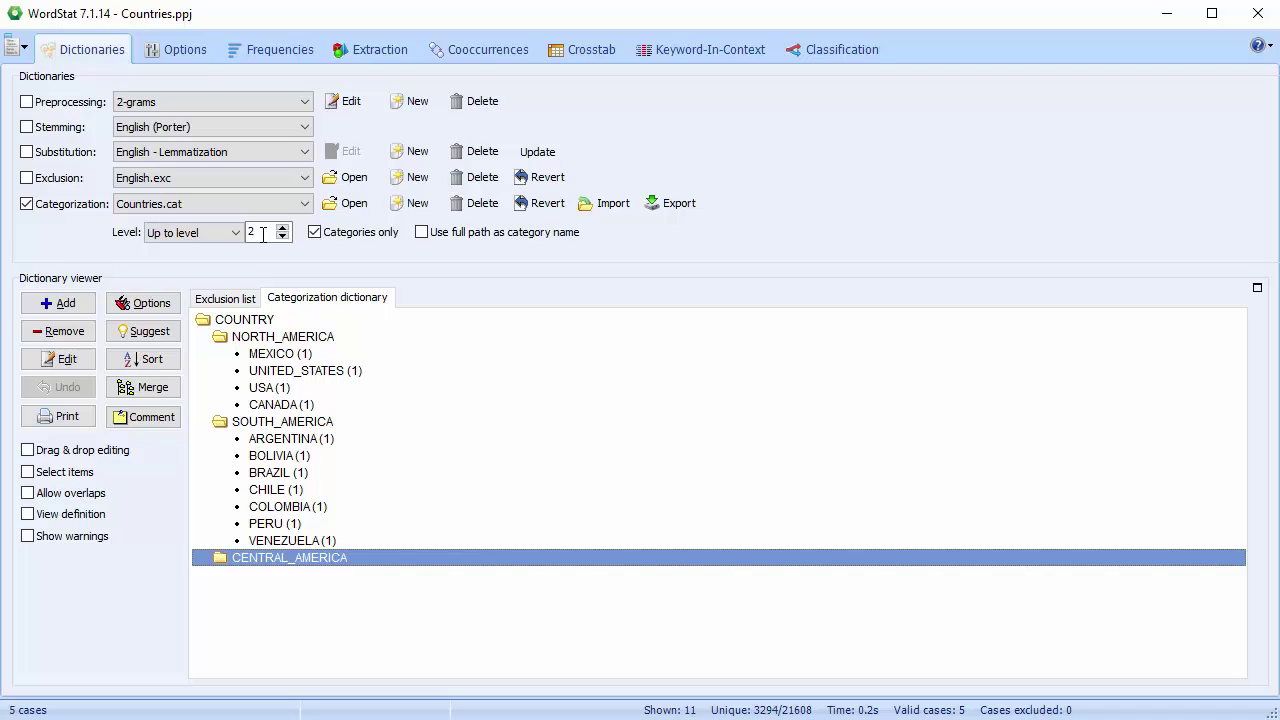
left_click(314, 232)
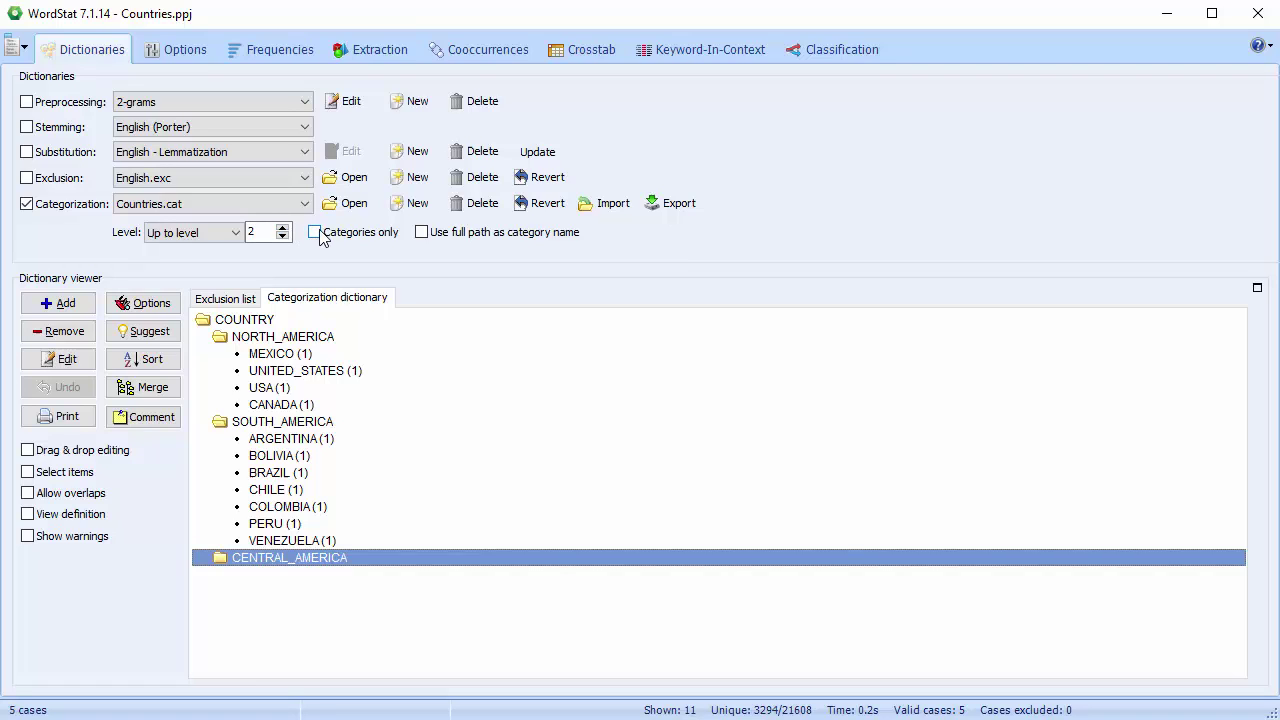
Enable 'Use full path as category name' and set the categorization level to 3.
left_click(421, 232)
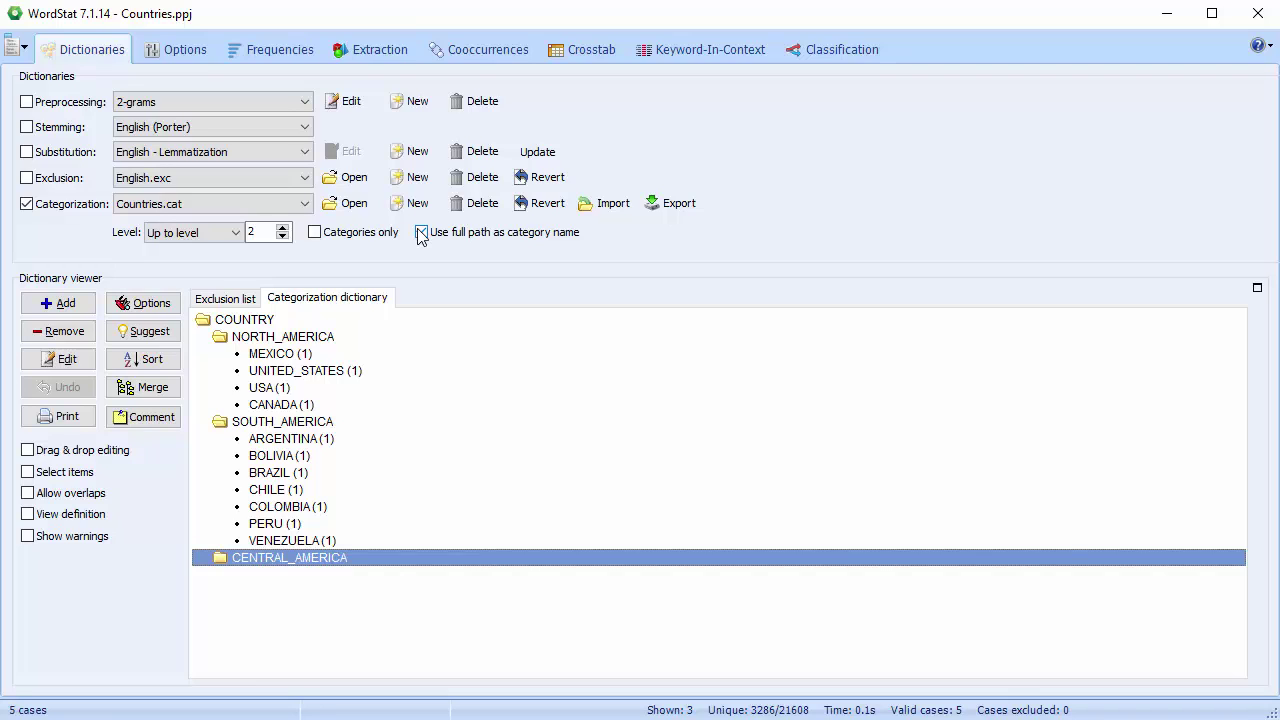
left_click(421, 232)
left_click(284, 230)
left_click(284, 228)
left_click(305, 52)
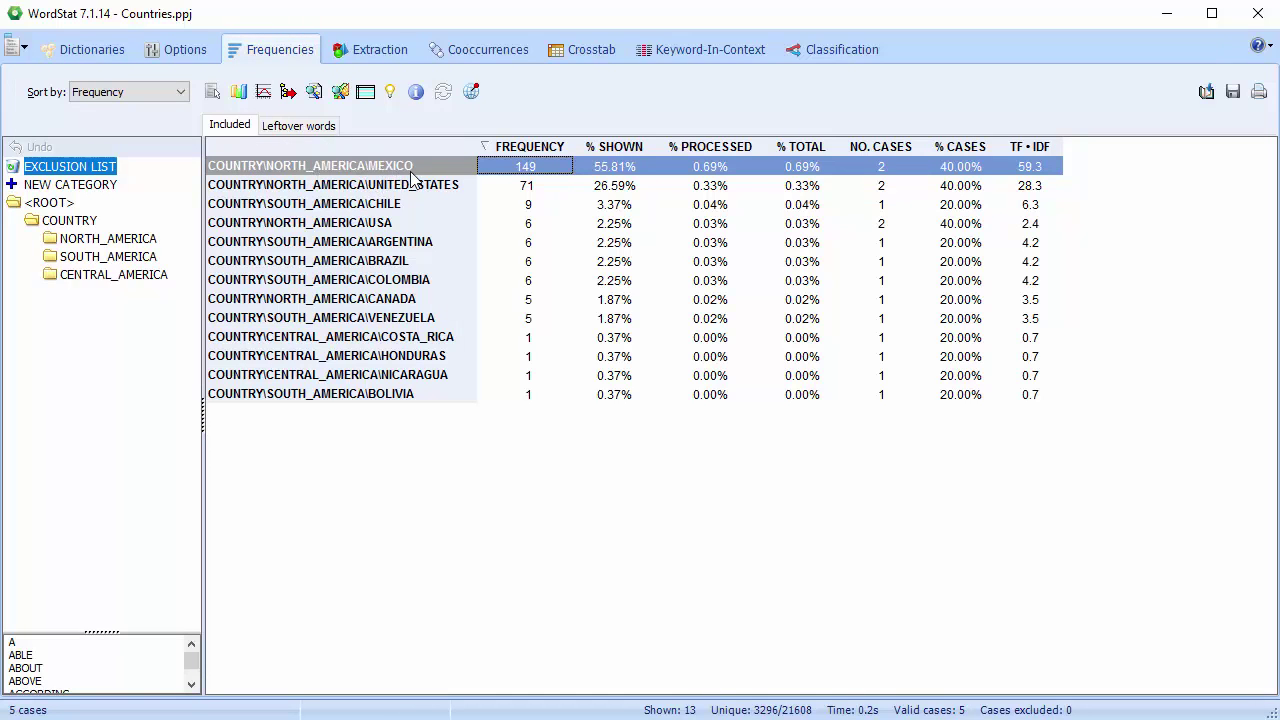
left_click(104, 53)
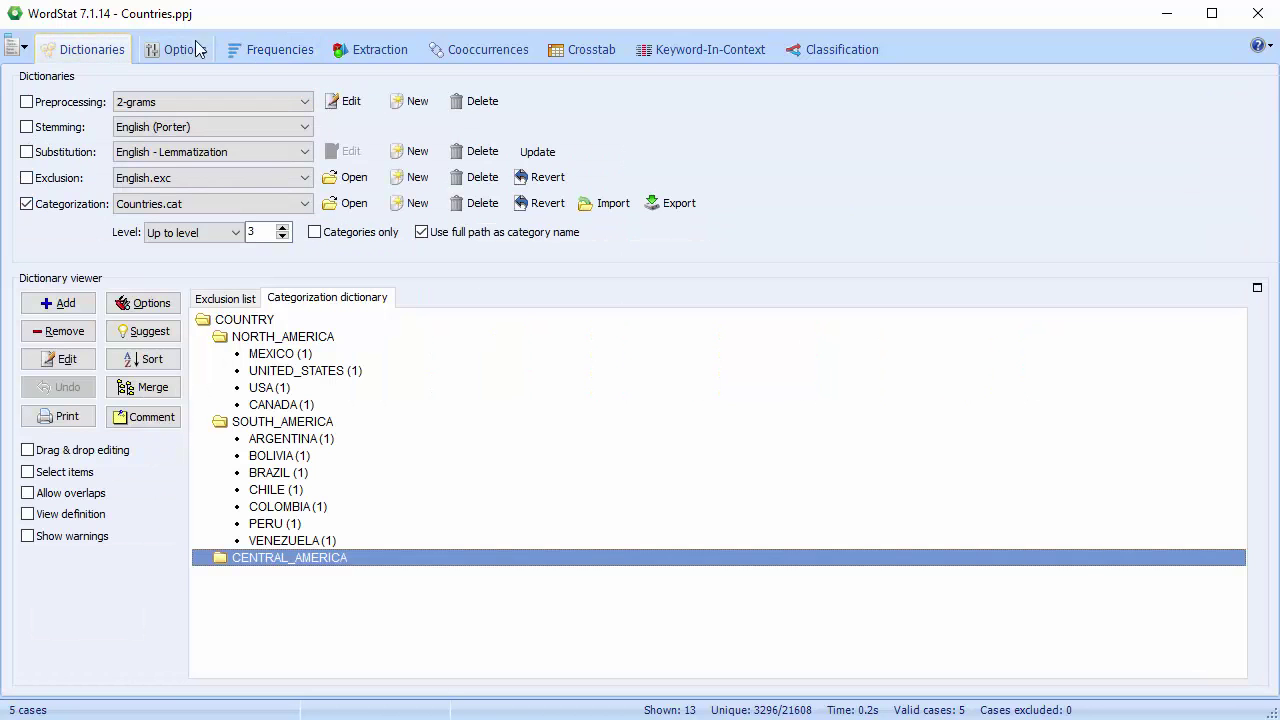